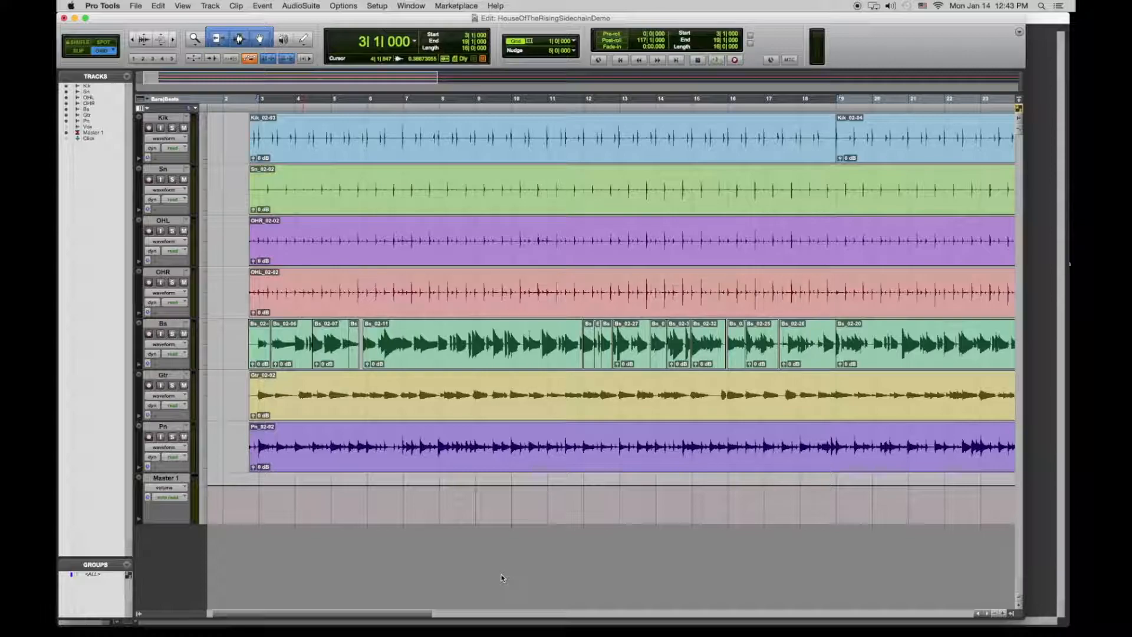
Step: Add a Bus 1-2 (Stereo) send to the Kik track in the mixer and toggle the send's pre-fader setting
key("super+equal")
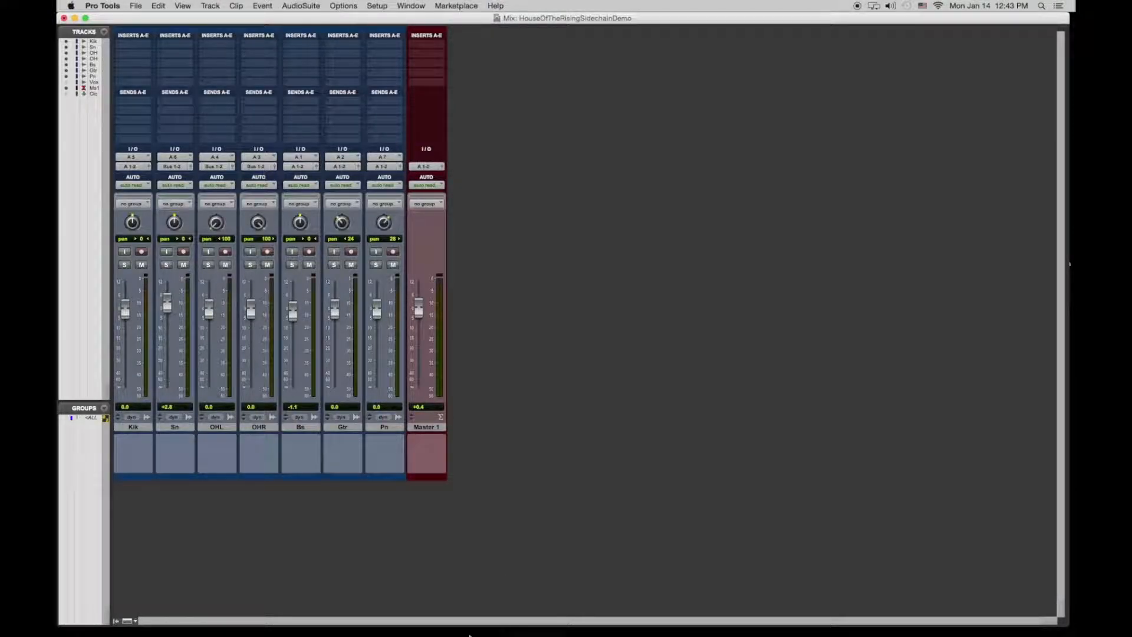
left_click(120, 102)
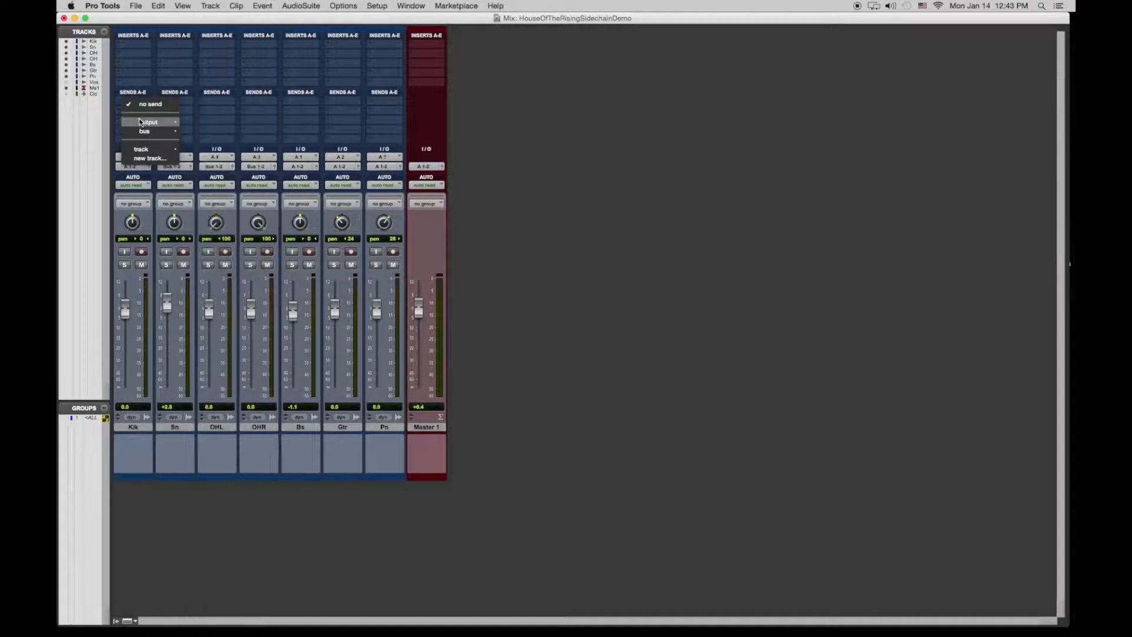
mouse_move(147, 131)
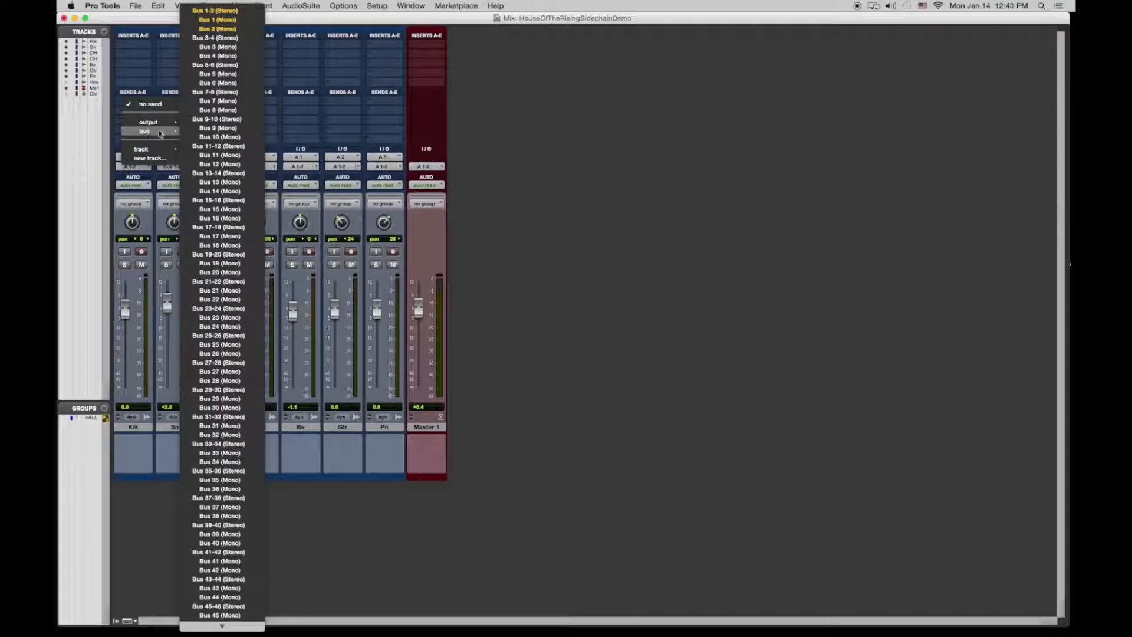
left_click(232, 12)
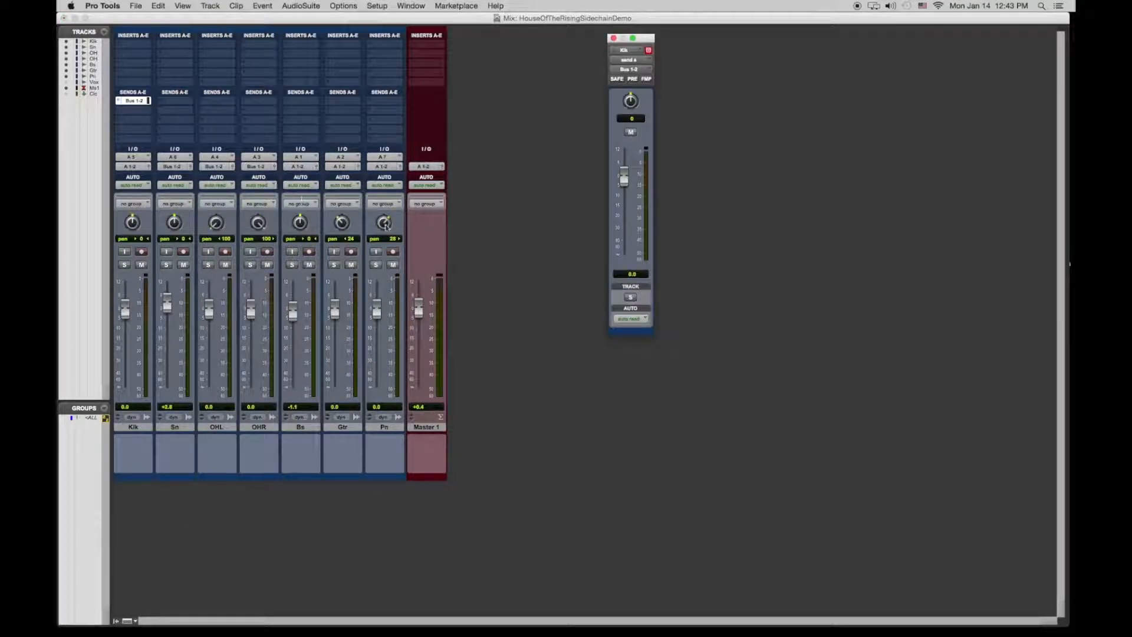
left_click(632, 79)
left_click(633, 80)
left_click(633, 80)
left_click(614, 38)
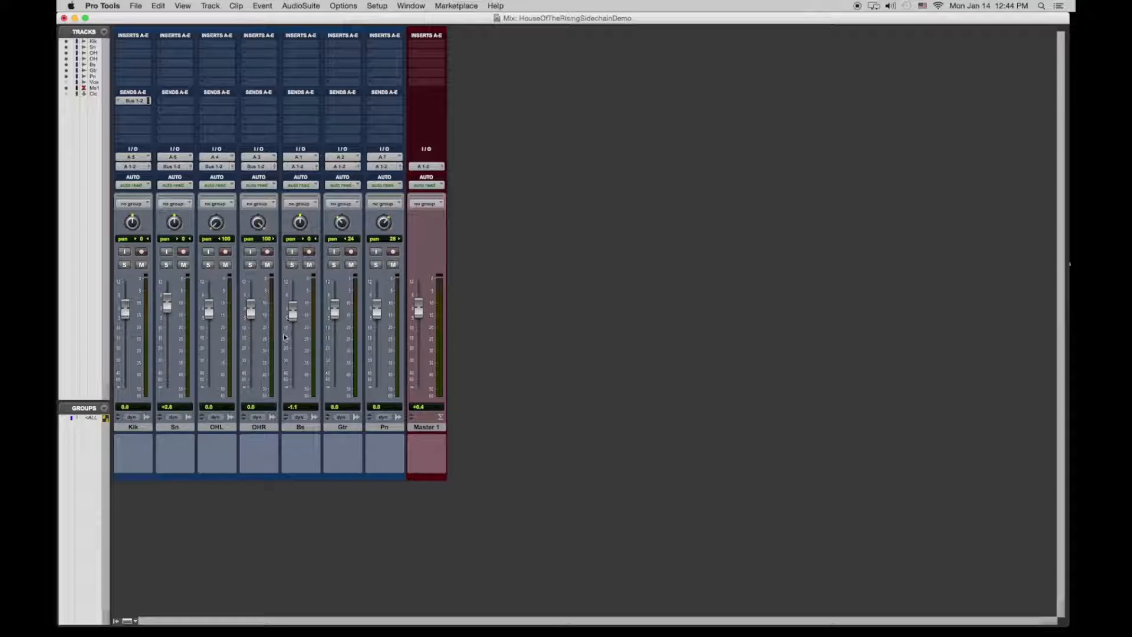
Step: Insert the mono Dyn3 Compressor/Limiter dynamics plug-in on the Bs track
left_click(287, 56)
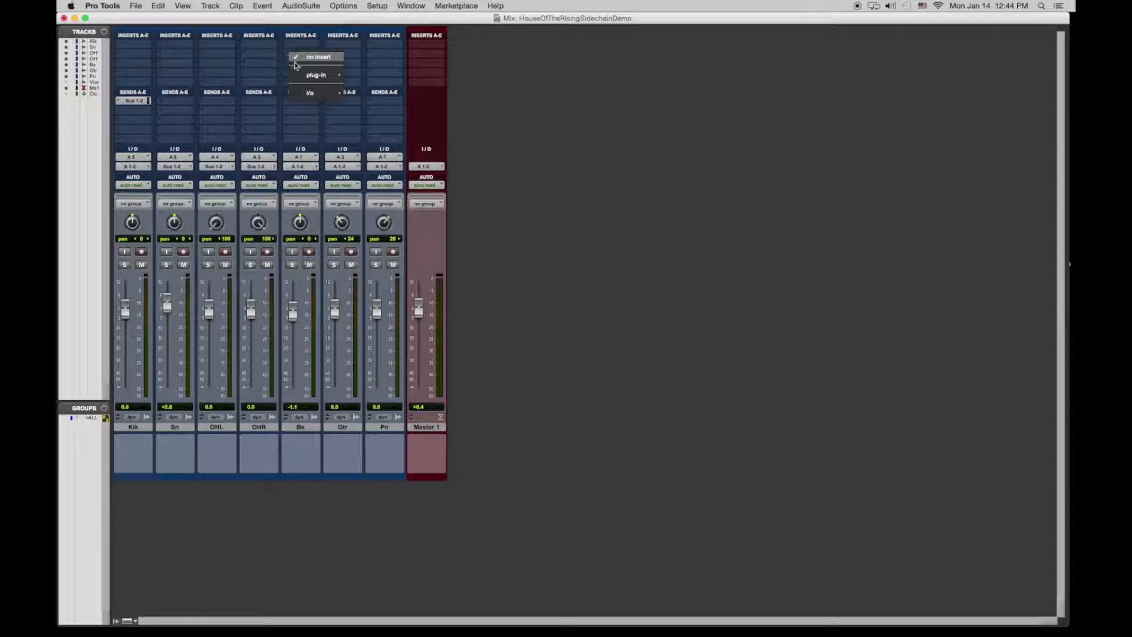
mouse_move(323, 76)
mouse_move(377, 86)
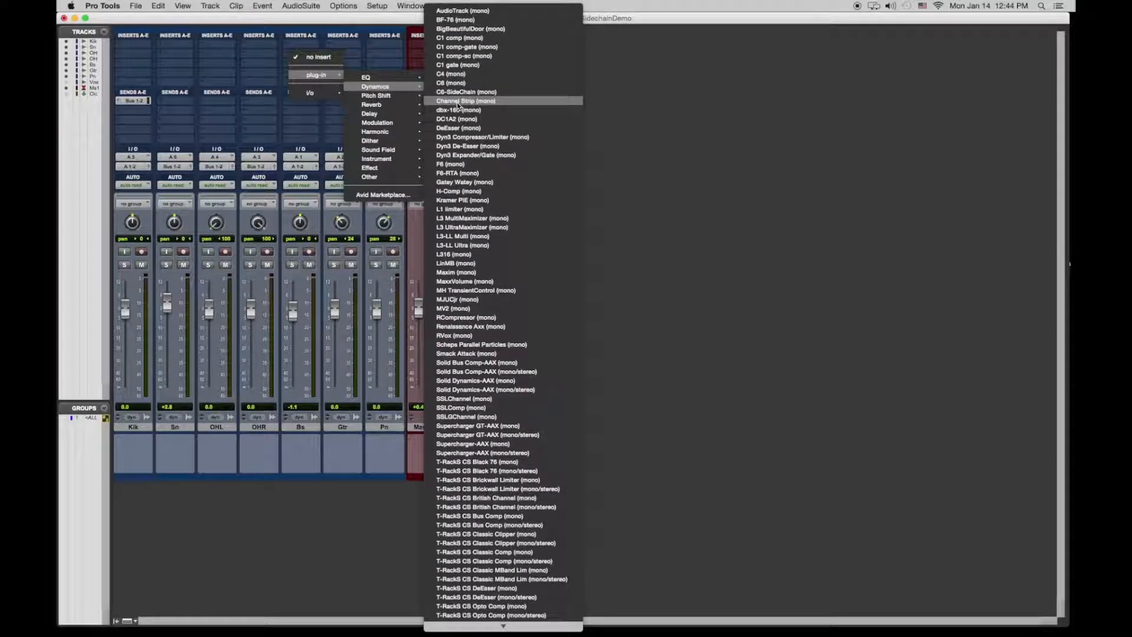
left_click(479, 139)
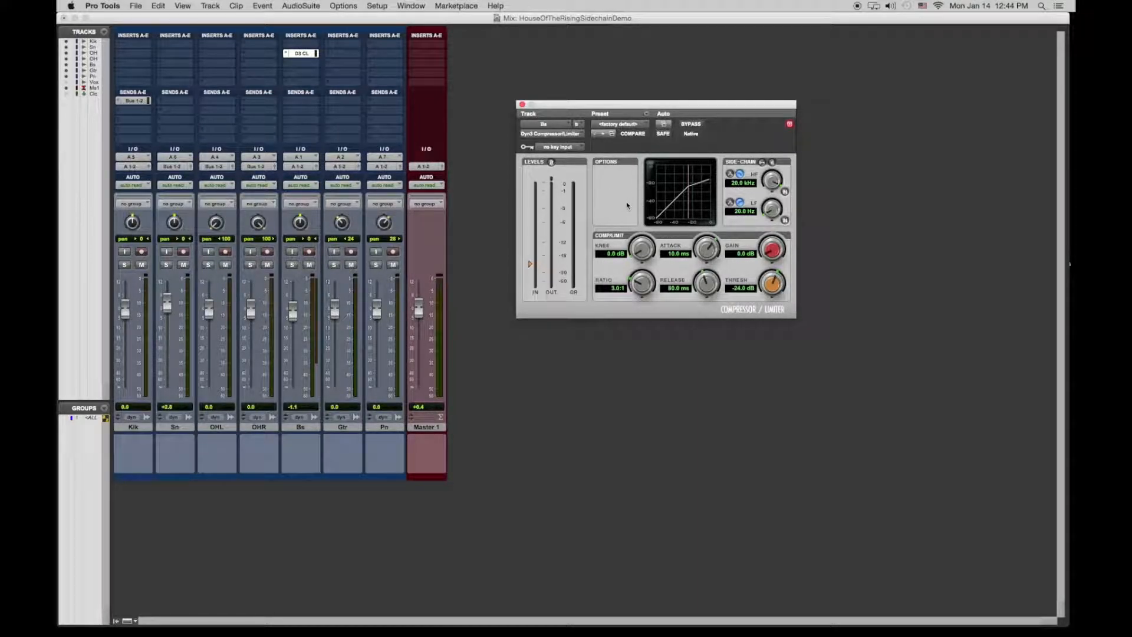
Step: Hide the OHL track in the Edit window
key("super+equal")
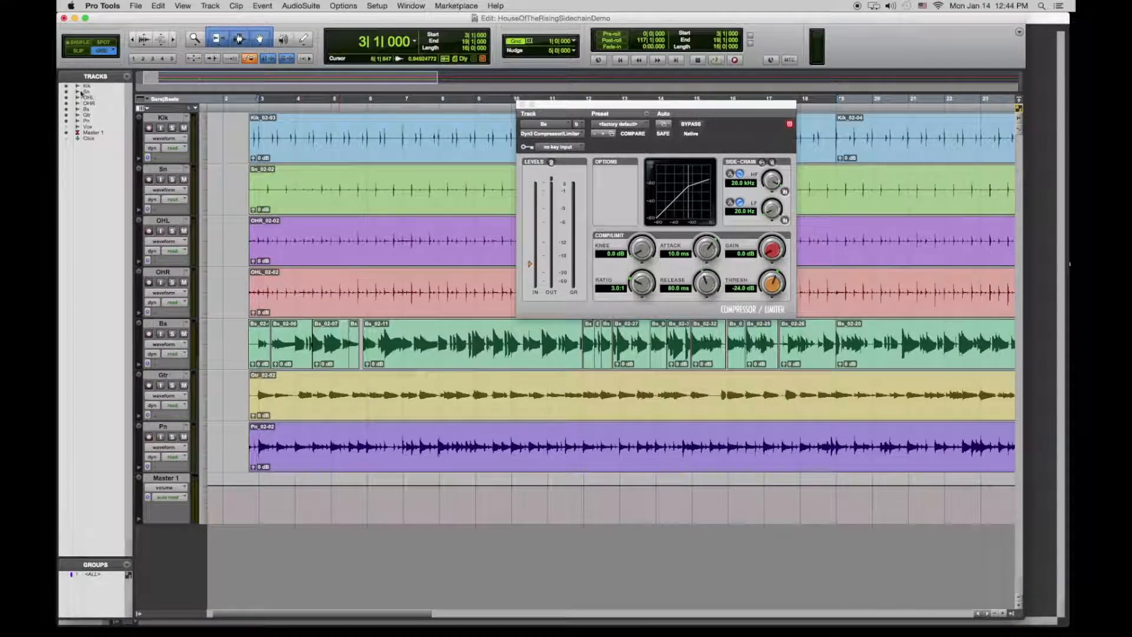
left_click_drag(66, 92, 66, 96)
left_click(66, 97)
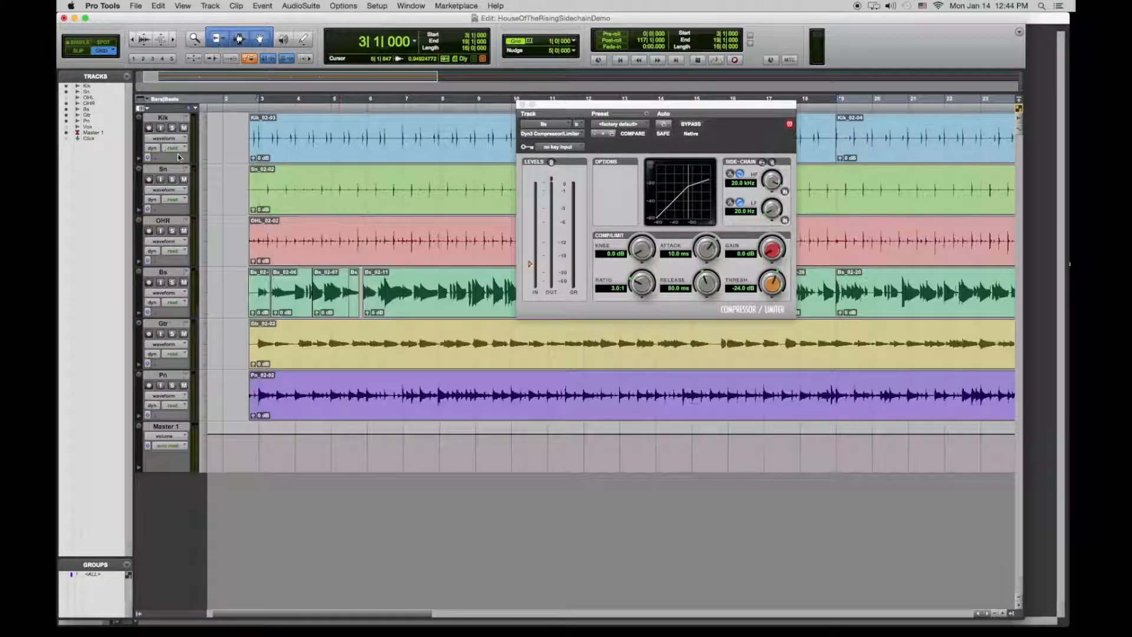
Step: Mute all tracks in the mixer except Kik and Bs
key("super+equal")
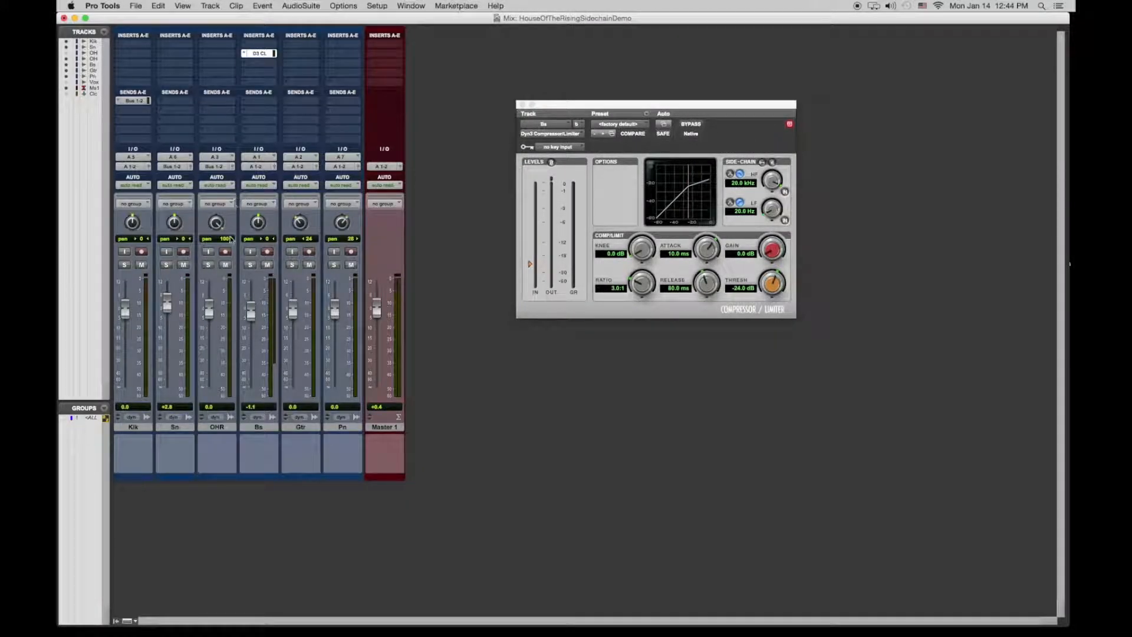
left_click(184, 267, "alt")
left_click(143, 266)
left_click(267, 265)
Step: Hide the Sn, OHR, Gtr and Pn tracks, keeping only Kik, Bs and Master 1 shown
left_click(66, 48)
left_click(66, 59)
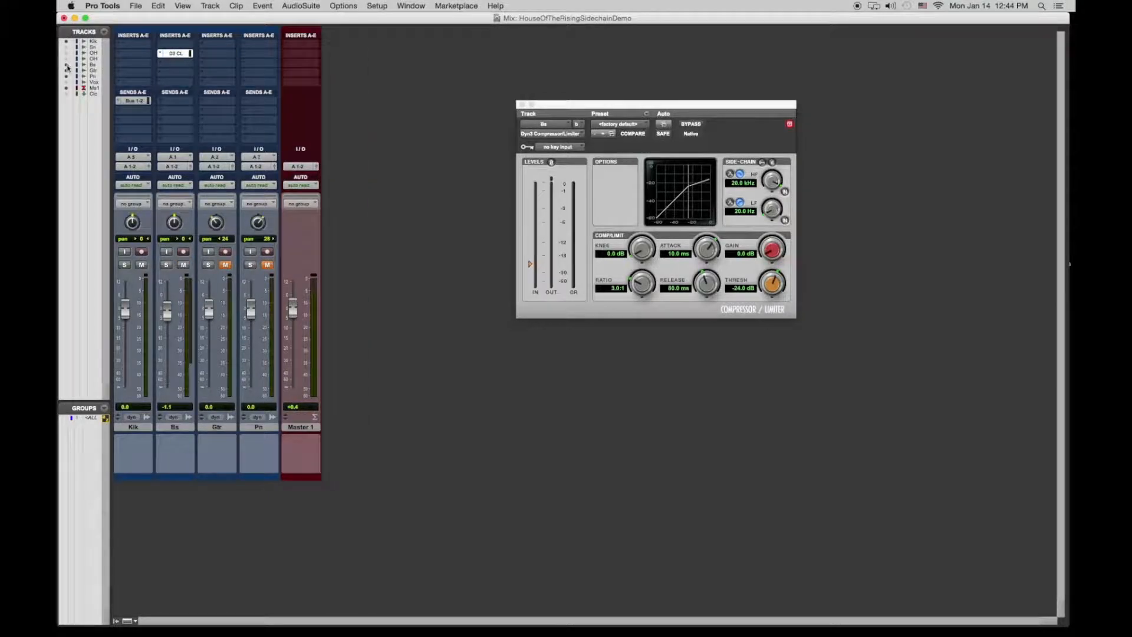
left_click(66, 70)
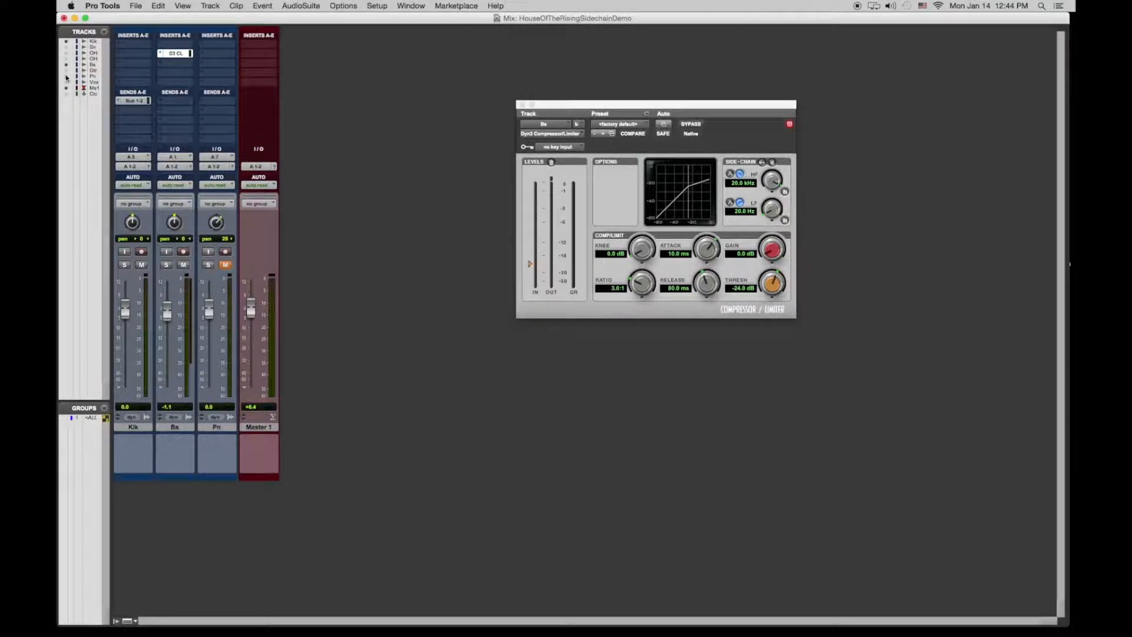
left_click(66, 76)
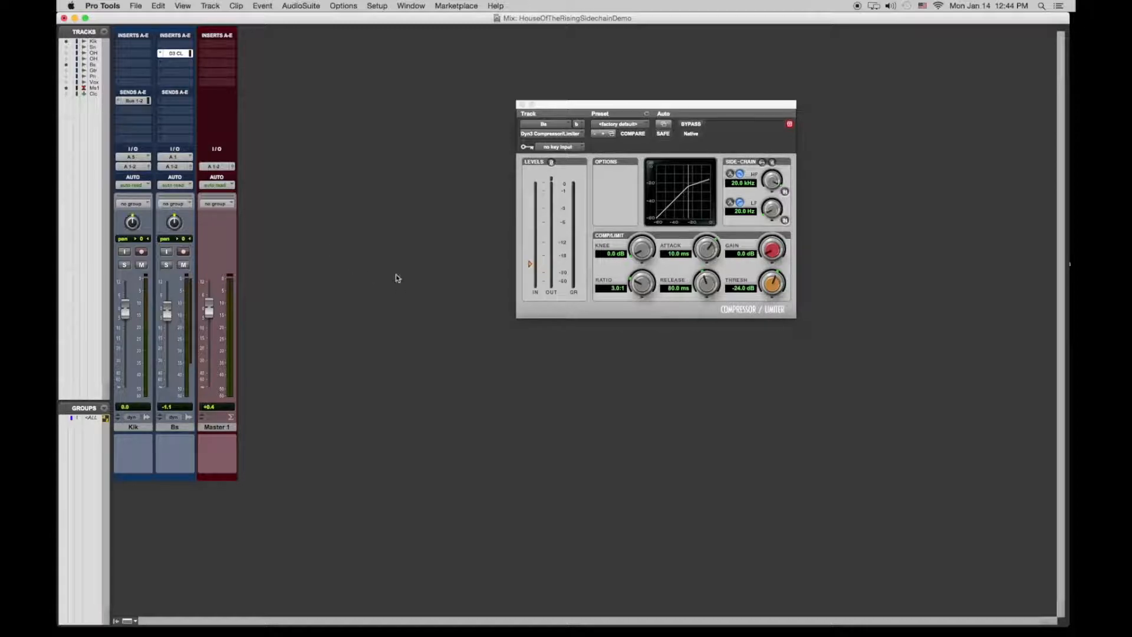
Step: Compare the timing of the Kik and Bs waveforms around bars 5 to 13 in the Edit window, with the compressor window closed
key("super+equal")
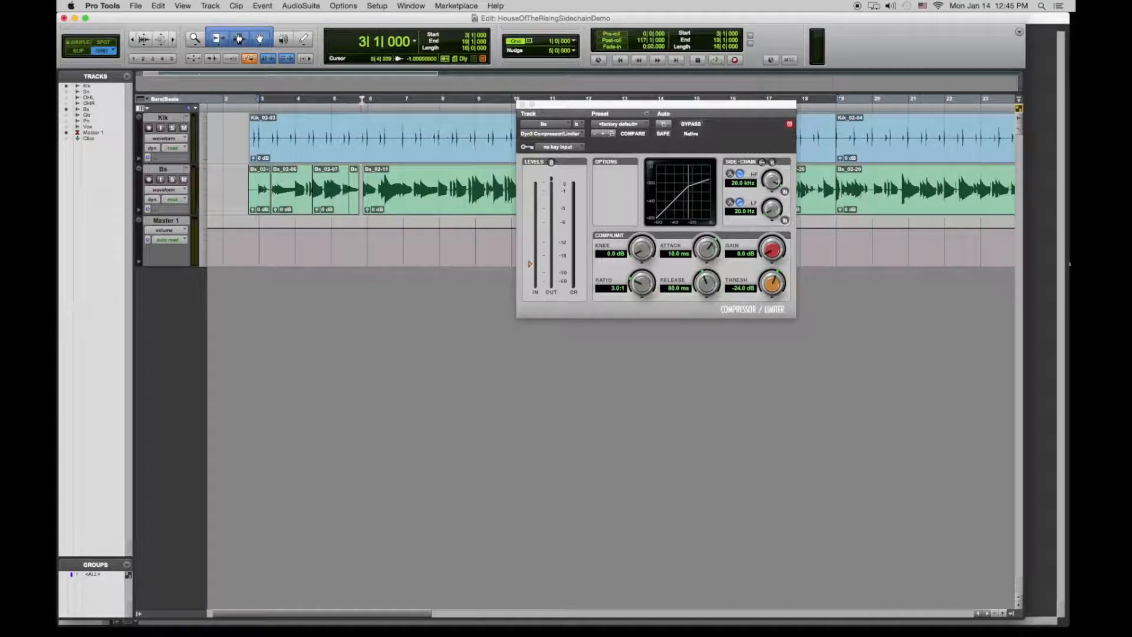
left_click(361, 99)
key("super+bracketright")
key("super+bracketright")
key("super+bracketright")
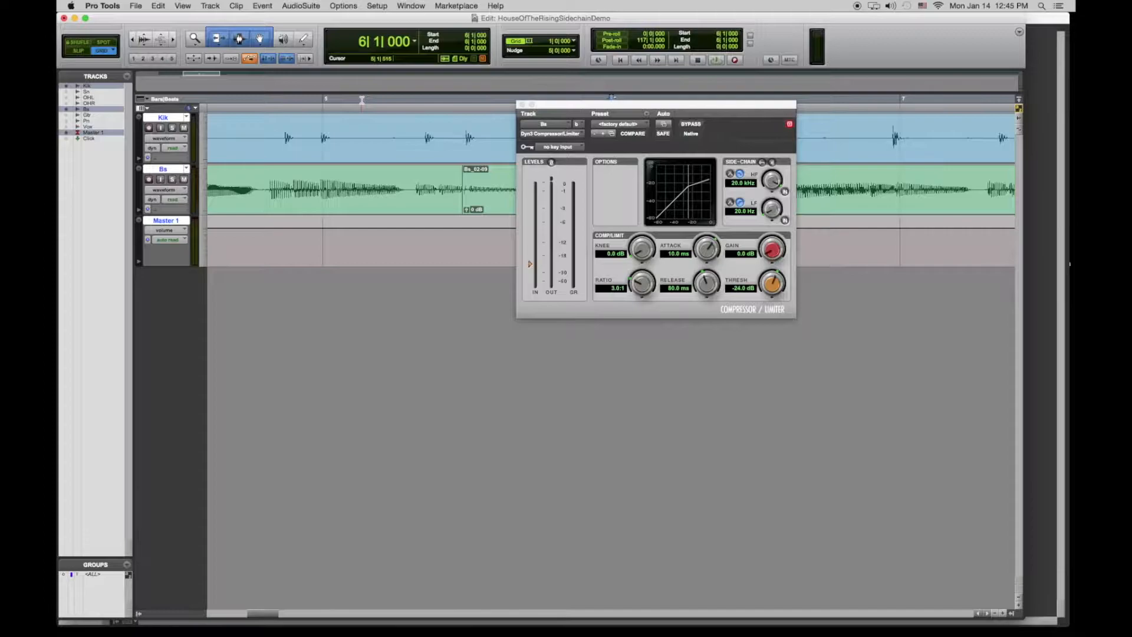
left_click(522, 104)
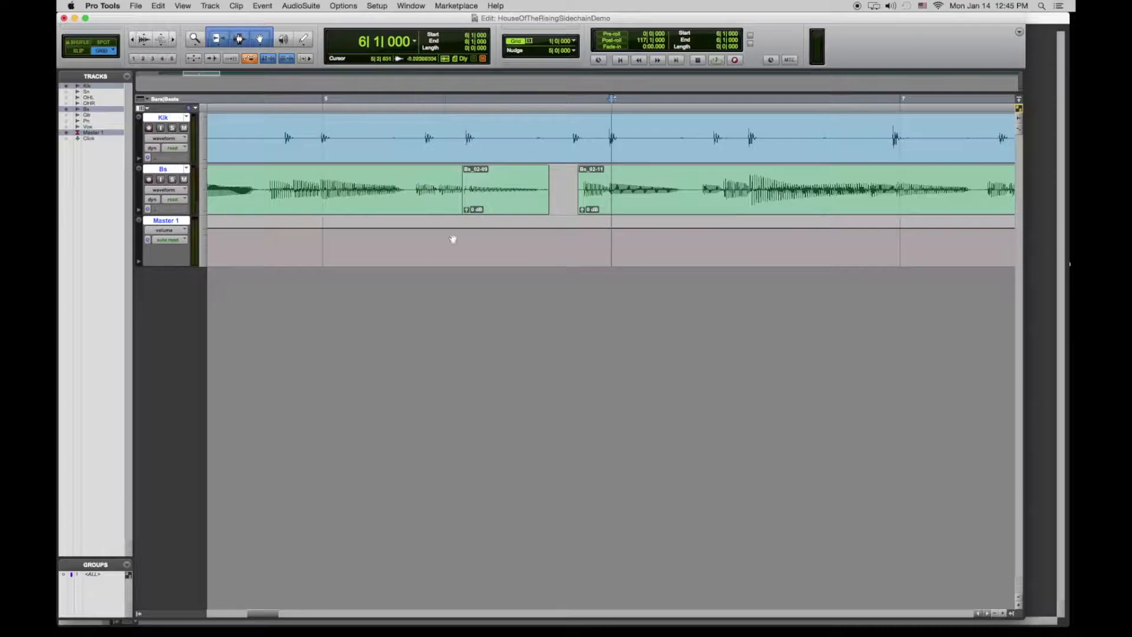
left_click_drag(261, 617, 289, 616)
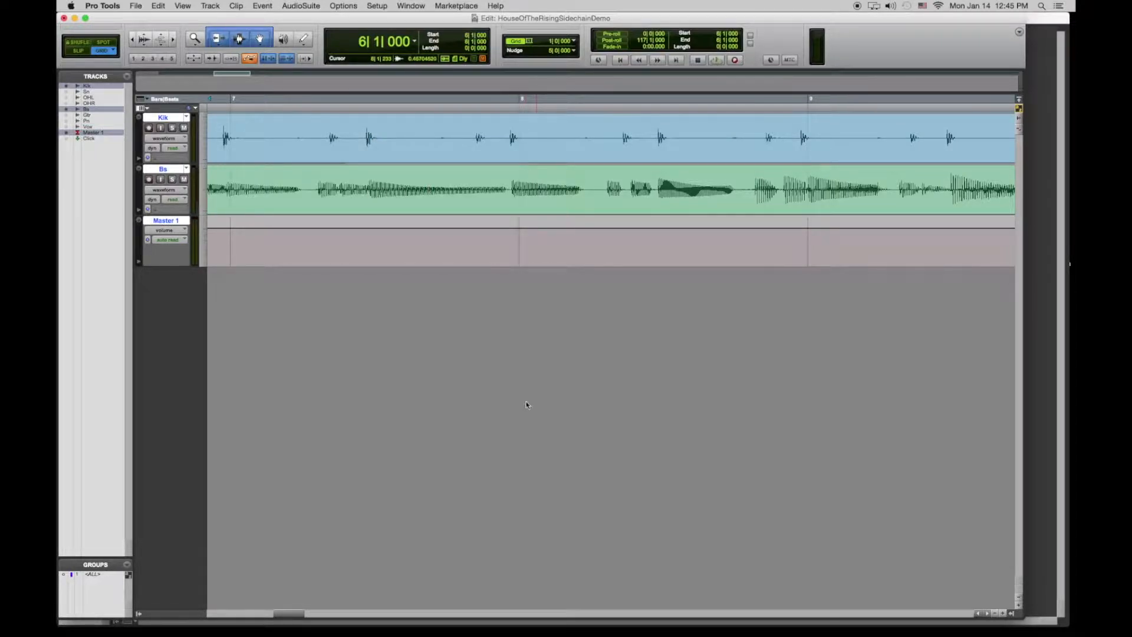
left_click_drag(282, 618, 300, 616)
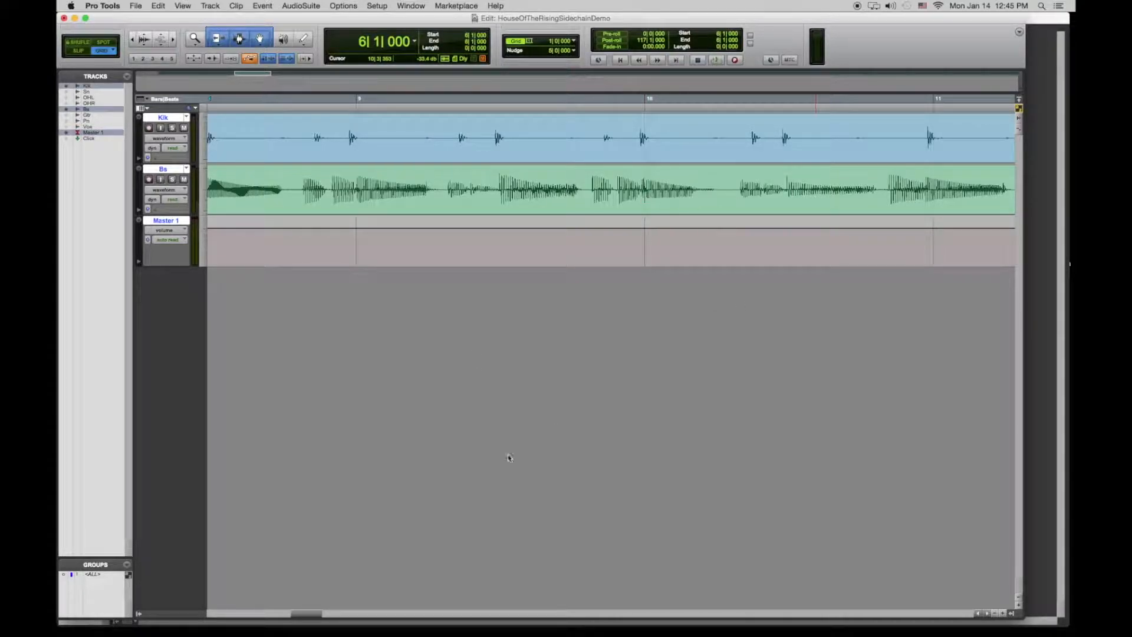
left_click_drag(306, 614, 328, 614)
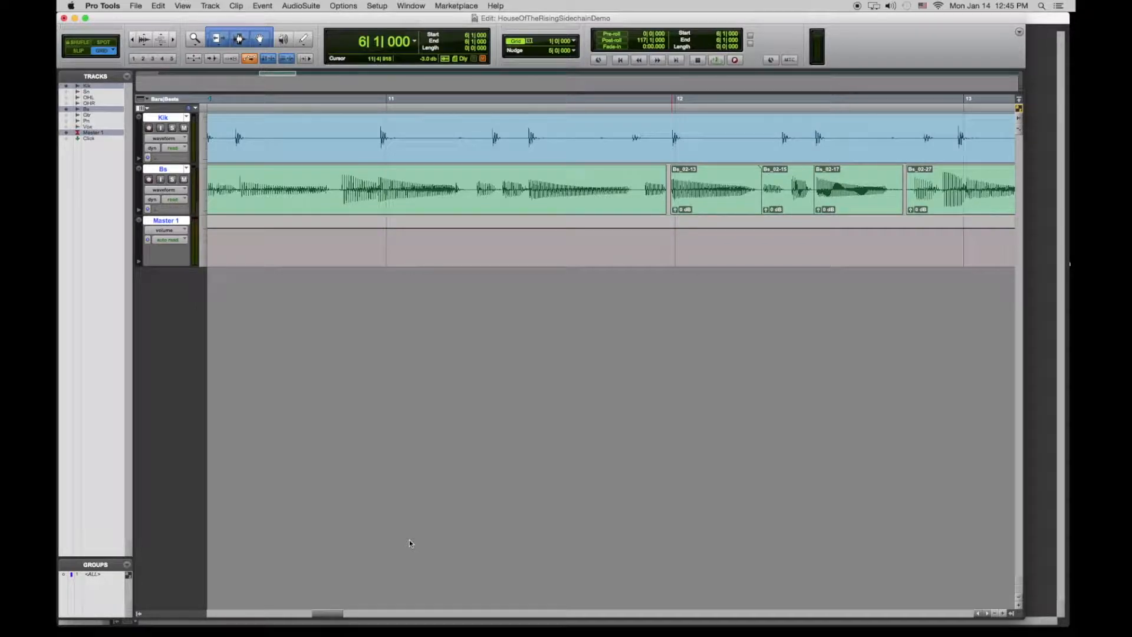
Step: Enable the external side-chain key on the Bs track's compressor and set its key input to Bus 1 (Mono)
key("super+equal")
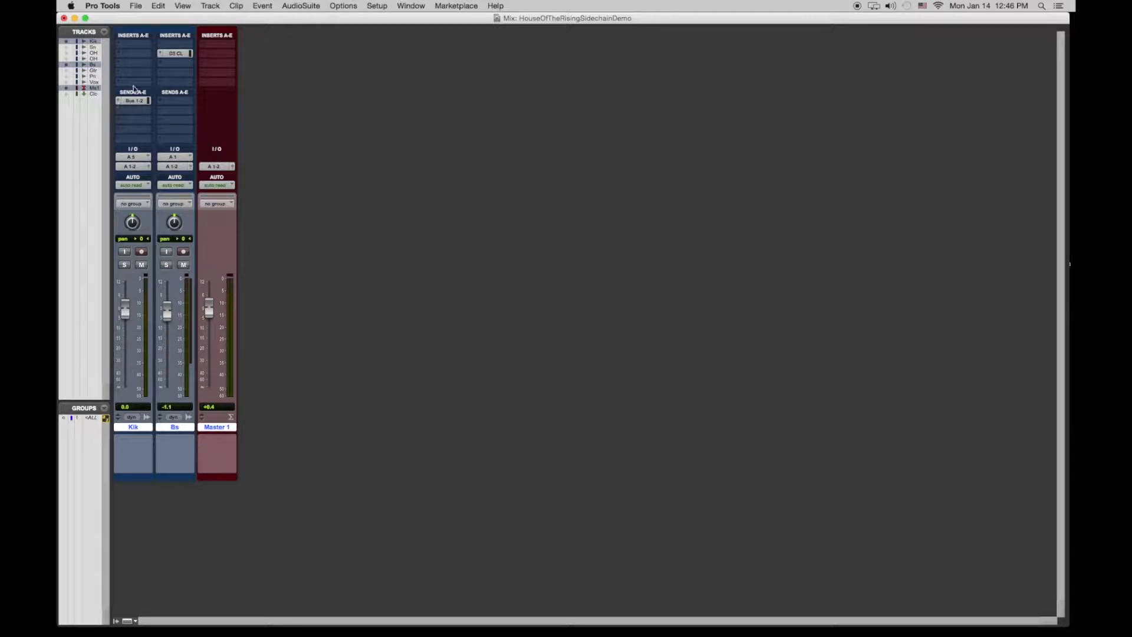
left_click(175, 53)
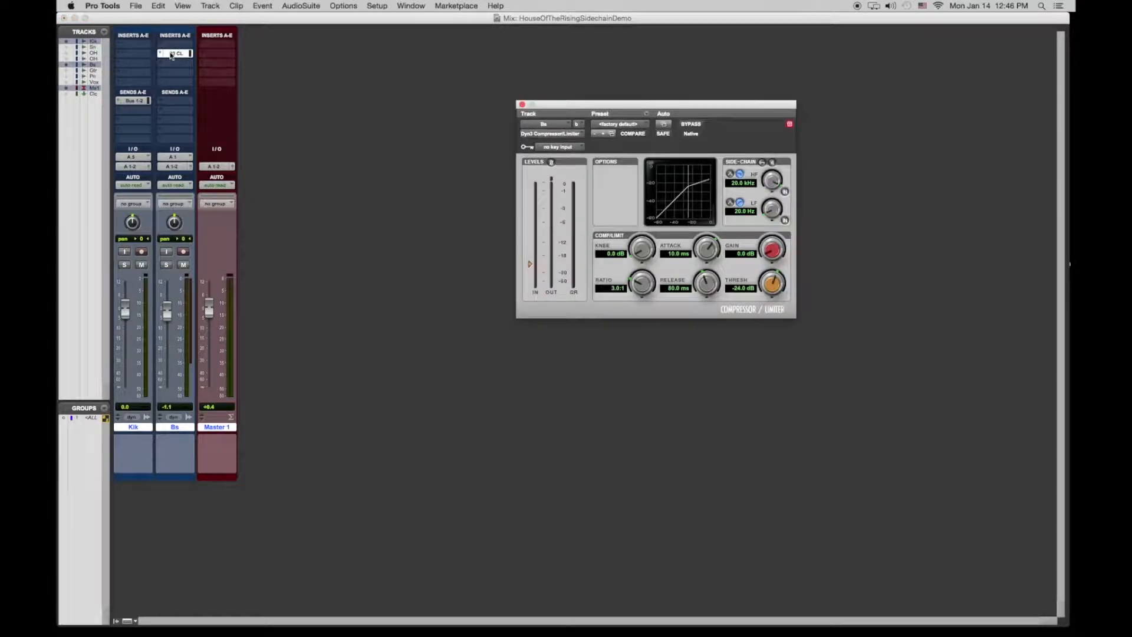
left_click(762, 163)
left_click(581, 149)
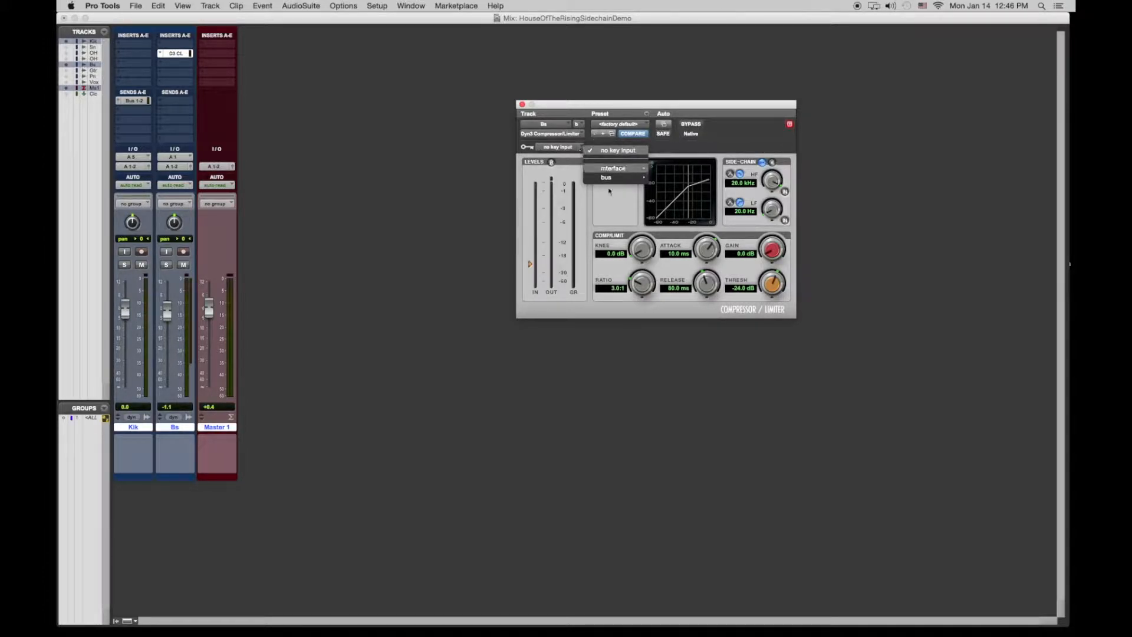
mouse_move(613, 178)
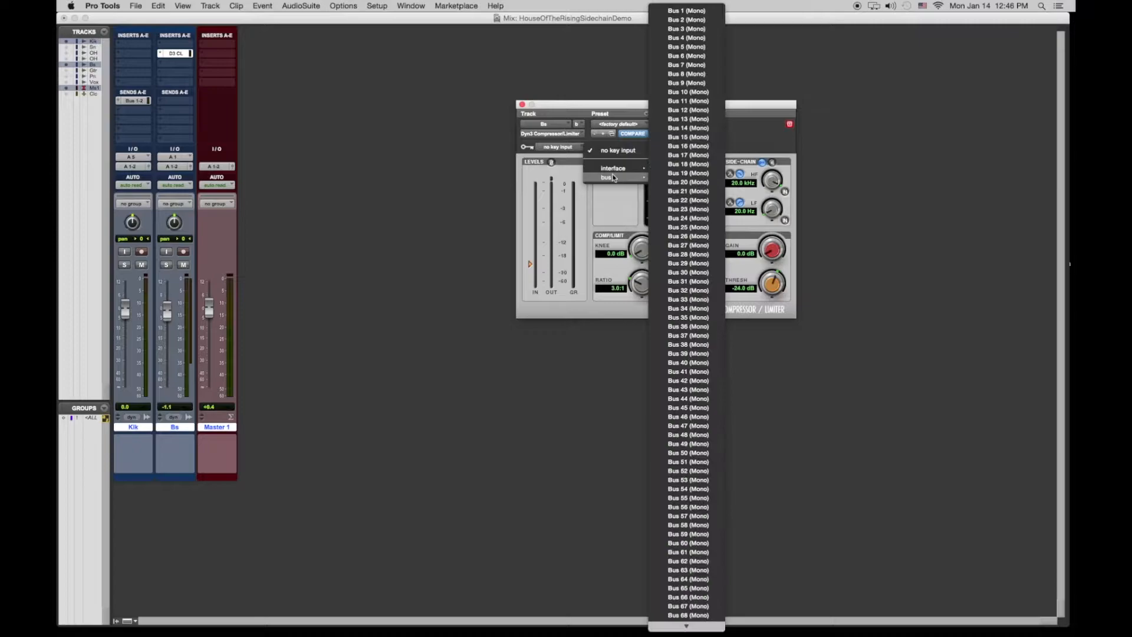
left_click(694, 12)
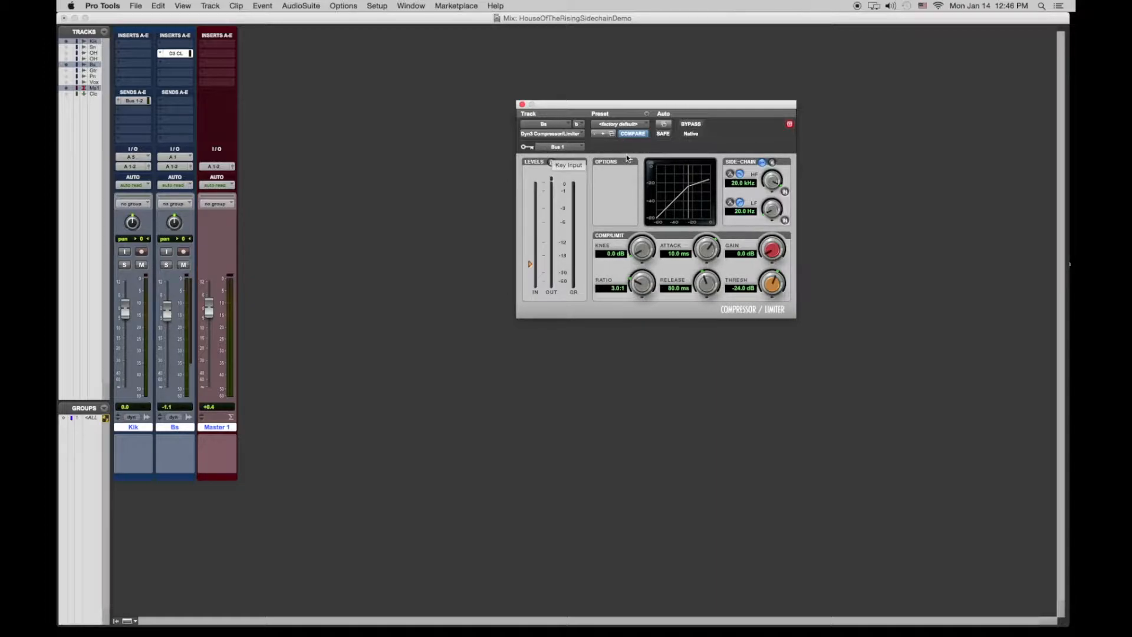
Step: During playback, set the Bs compressor's threshold to -20.5 dB, attack to 13.3 us, release to 72.4 ms and ratio to 3.8:1
key("space")
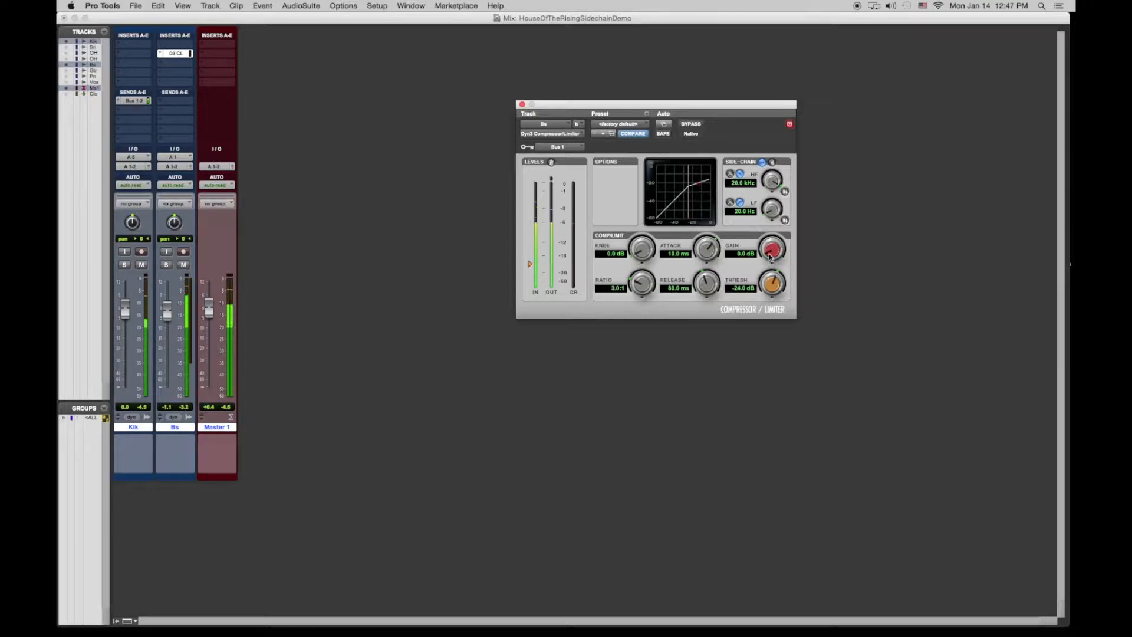
left_click_drag(774, 287, 774, 257)
left_click_drag(698, 250, 686, 480)
left_click_drag(709, 283, 702, 244)
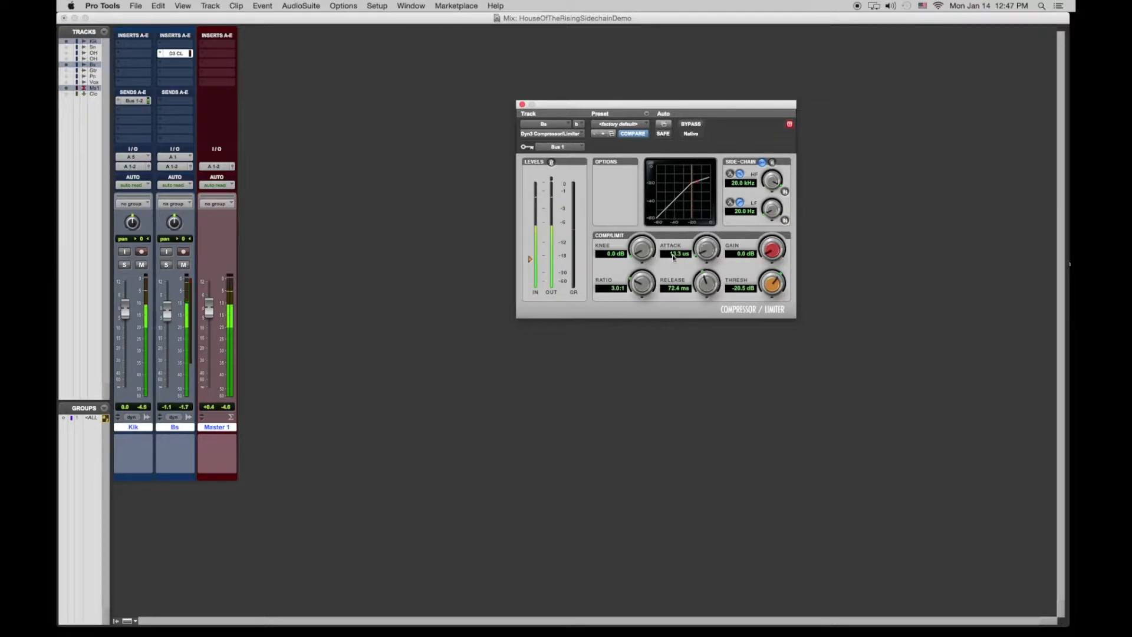
left_click_drag(642, 286, 642, 287)
Step: Audition the compressor's side-chain signal with side-chain listen, and toggle the external key off and back on
left_click(772, 163)
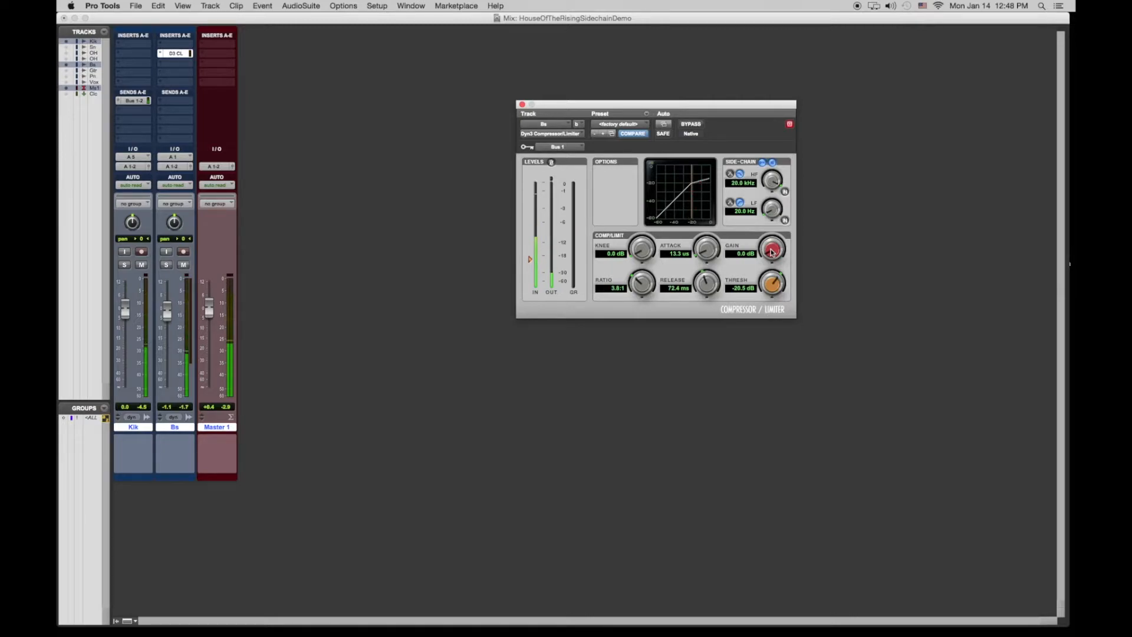
left_click(772, 163)
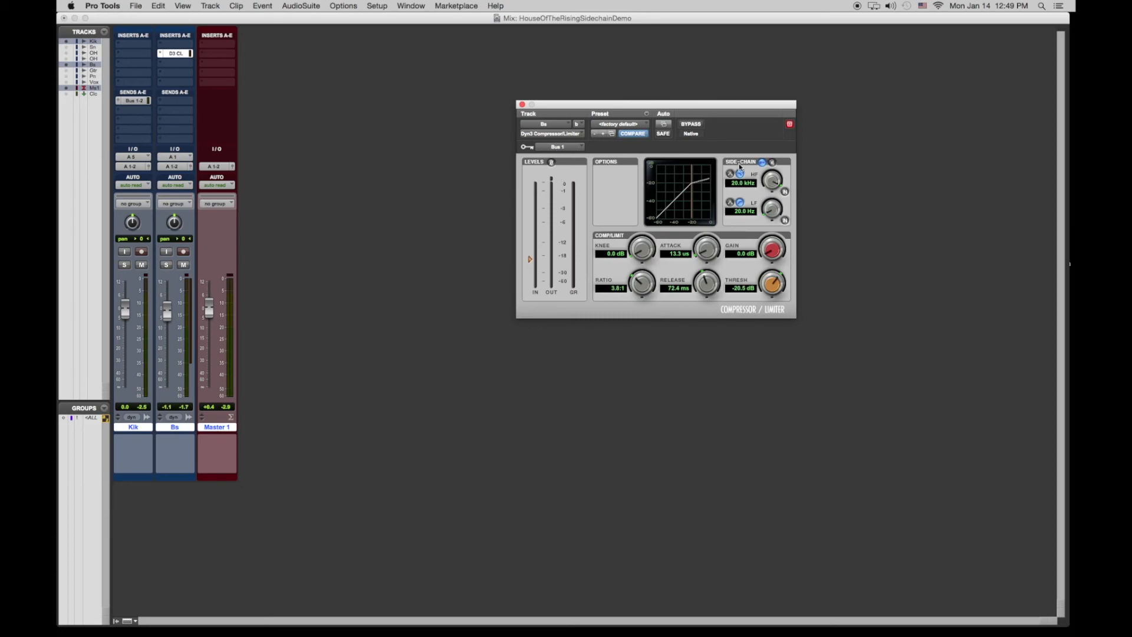
left_click(761, 164)
left_click(762, 162)
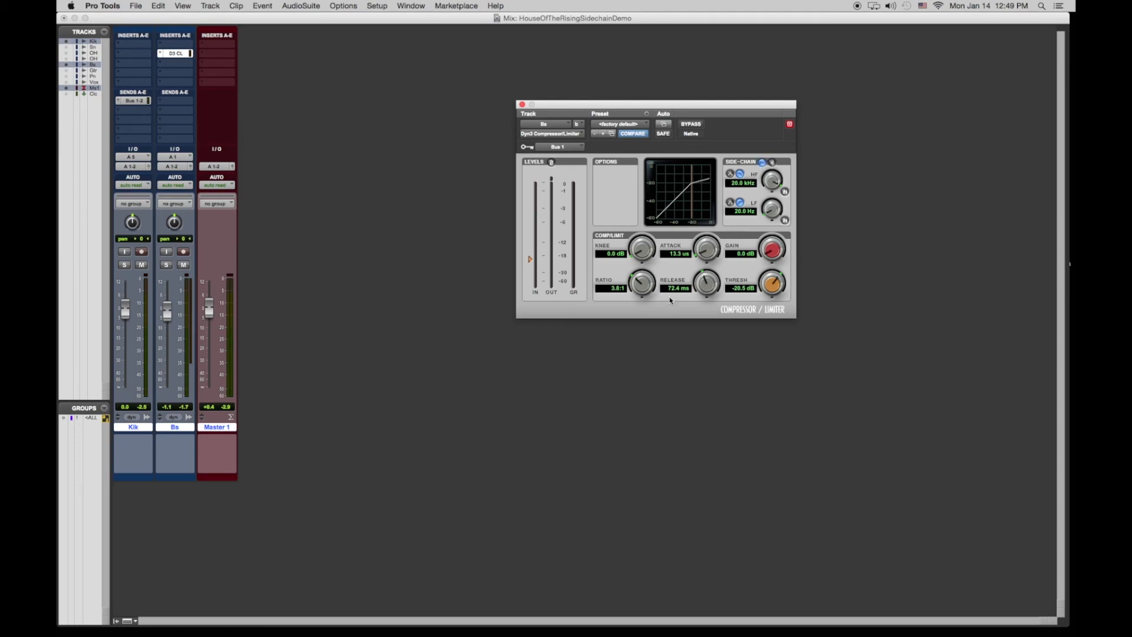